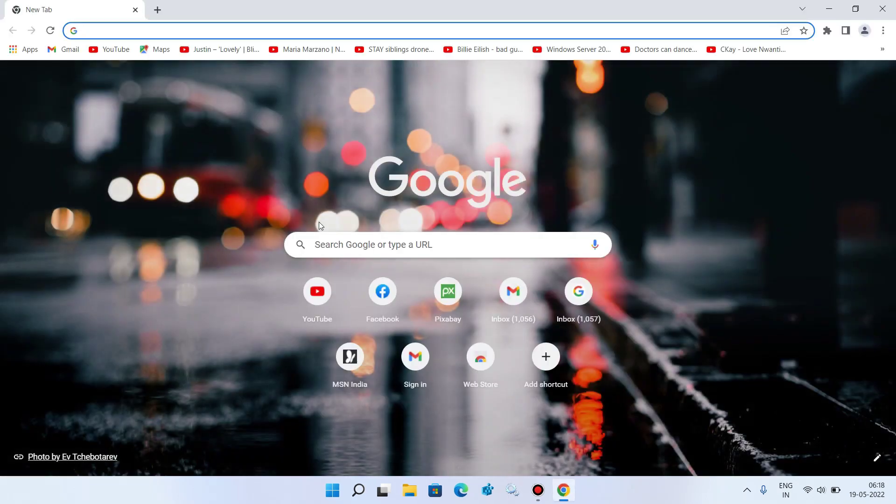
# Search Google for 'bluetooth driver for windows 11' using the autocomplete suggestion
pyautogui.click(332, 243)
pyautogui.write('b')
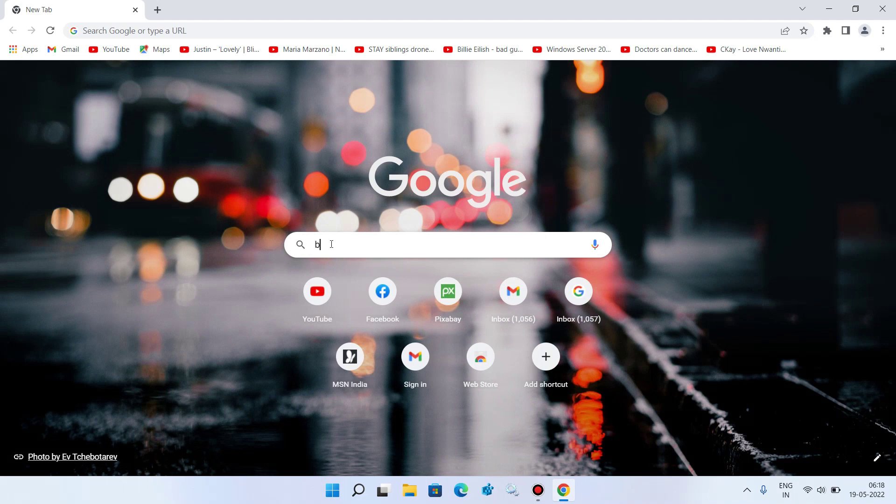
pyautogui.write('luetooth ')
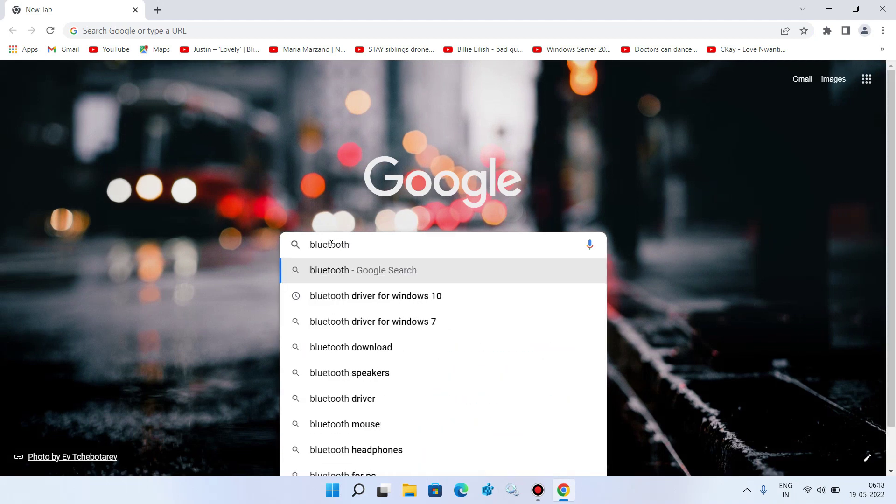
pyautogui.write('driver')
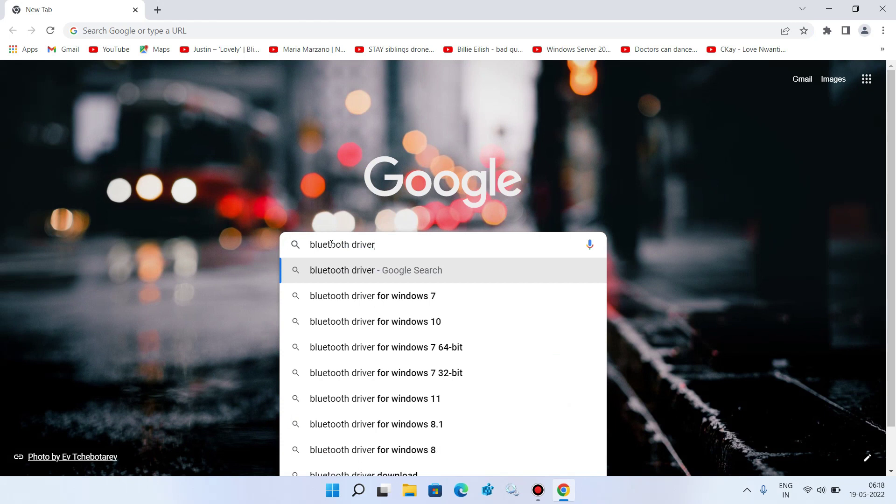
pyautogui.press('Down')
pyautogui.press('Down')
pyautogui.press('Down')
pyautogui.press('Down')
pyautogui.press('Down')
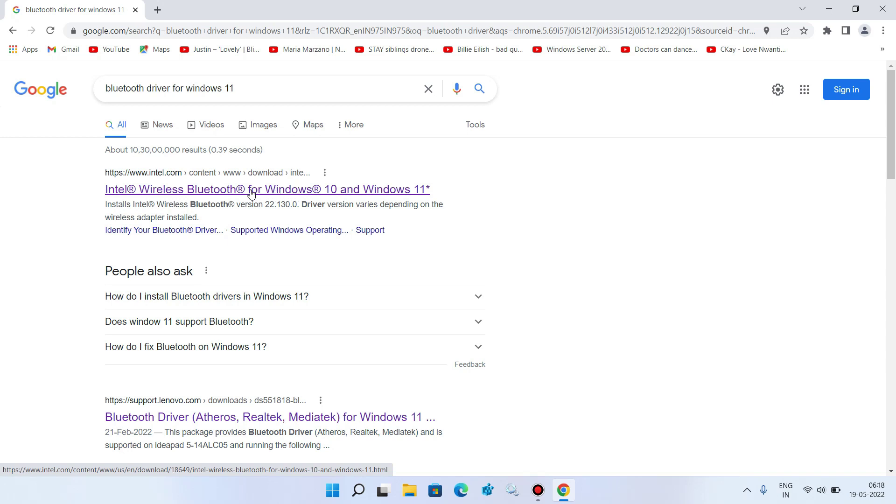
# Open the intel.com Wireless Bluetooth for Windows 10 and 11 driver page
pyautogui.click(224, 192)
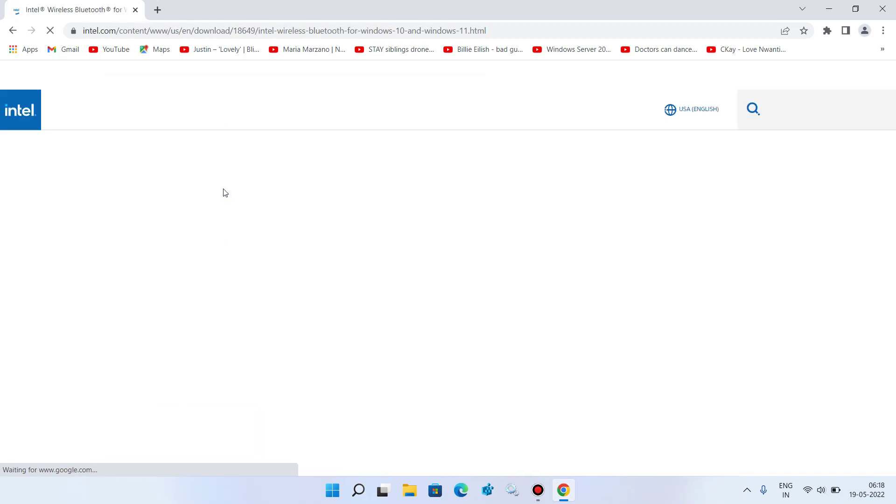
pyautogui.scroll(-1, 277, 274)
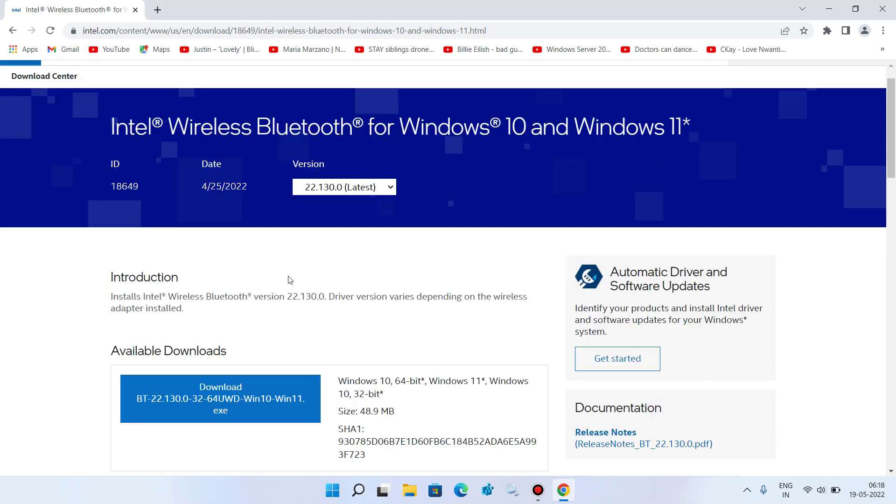
pyautogui.scroll(-2, 290, 280)
pyautogui.scroll(-1, 289, 280)
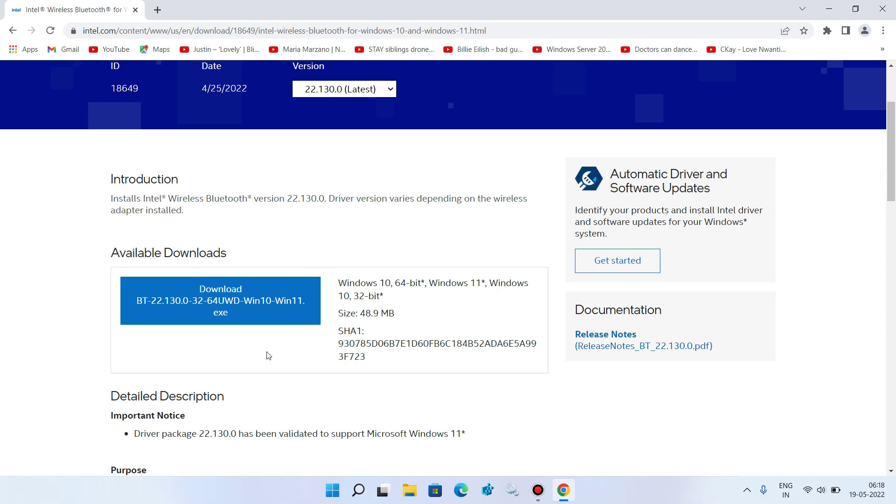
# Accept the license, download the BT-22.130.0 installer, and show it in its folder
pyautogui.click(197, 307)
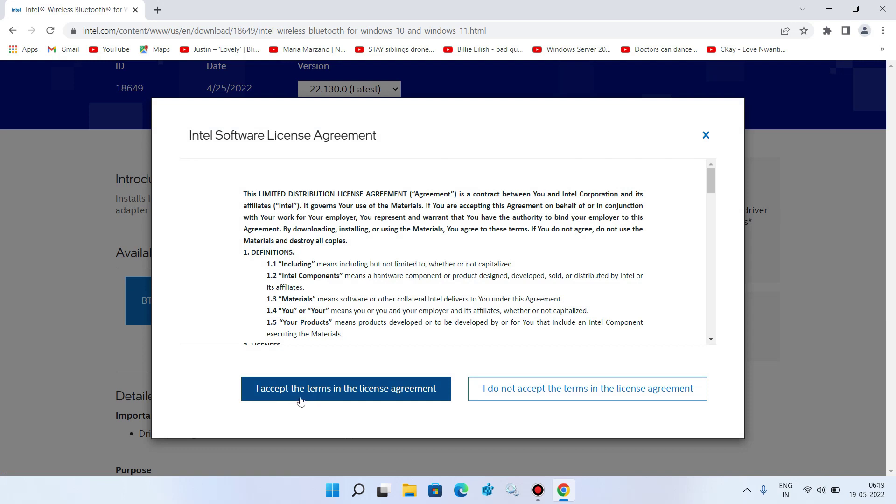
pyautogui.click(317, 400)
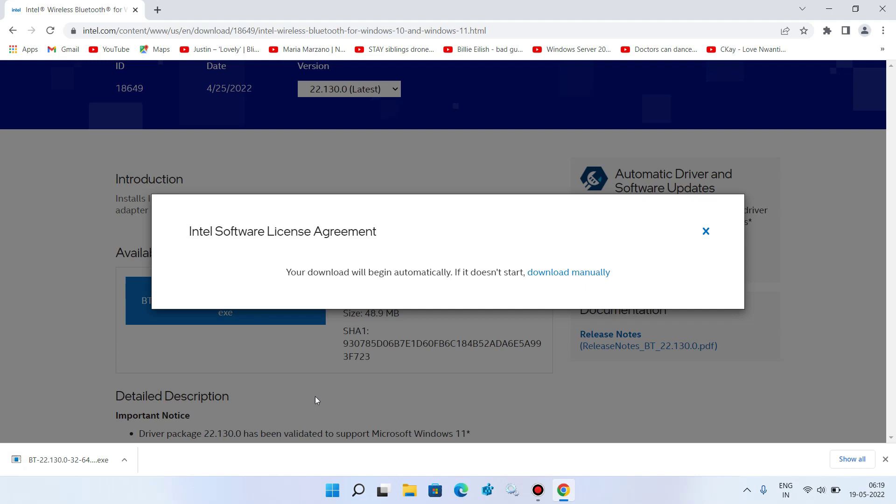
pyautogui.click(126, 460)
pyautogui.click(177, 420)
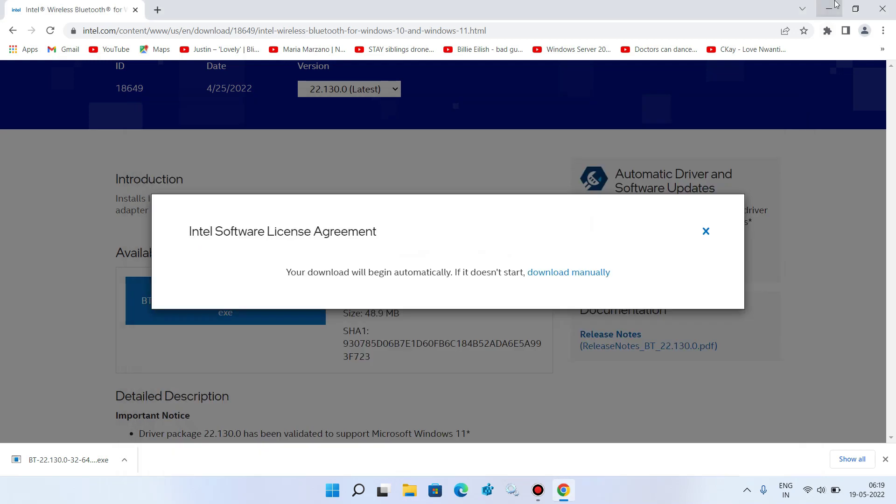
# Paste the downloaded BT-22.130.0 installer onto the Windows desktop
pyautogui.press('super+d')
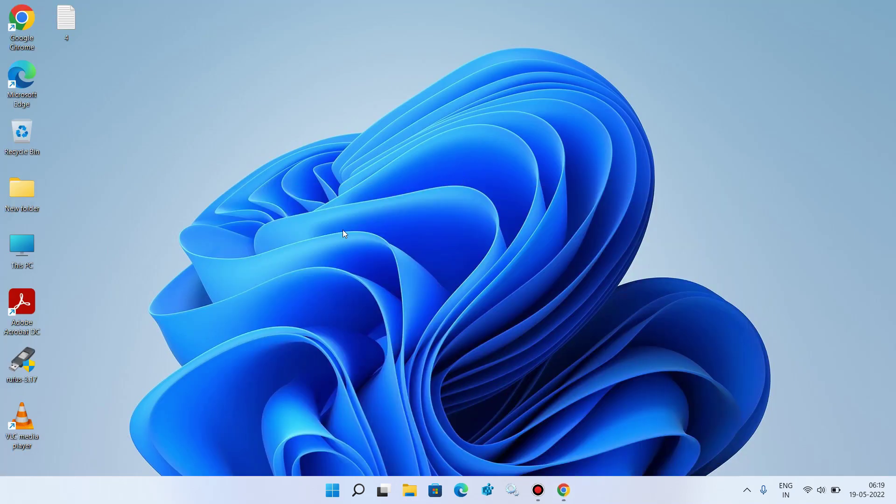
pyautogui.rightClick(343, 230)
pyautogui.click(359, 246)
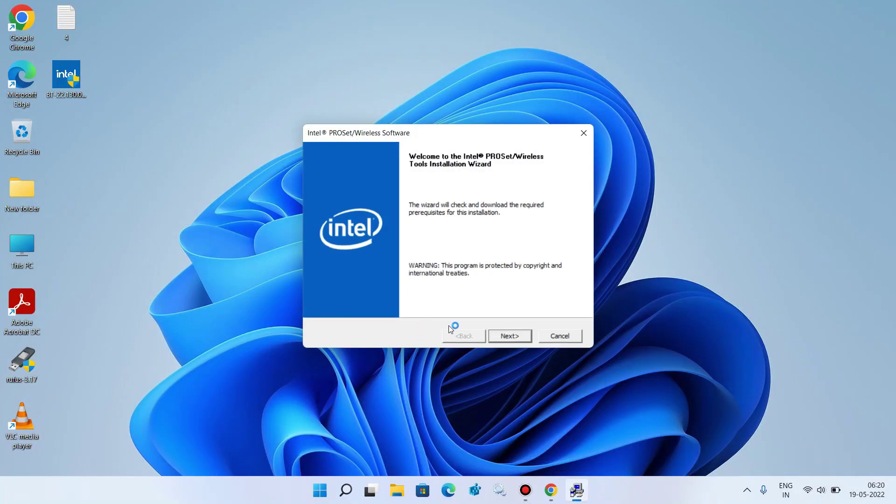
# Install Intel Wireless Bluetooth with the Complete setup type after accepting the license terms
pyautogui.click(507, 335)
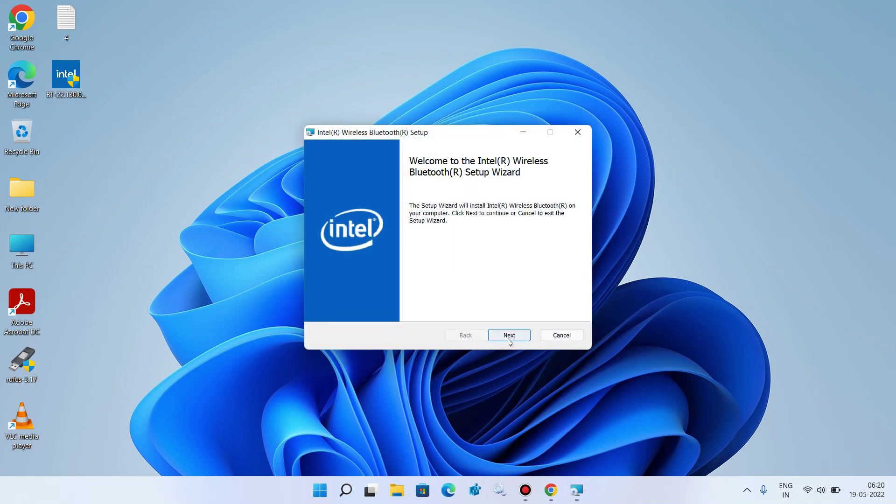
pyautogui.click(507, 338)
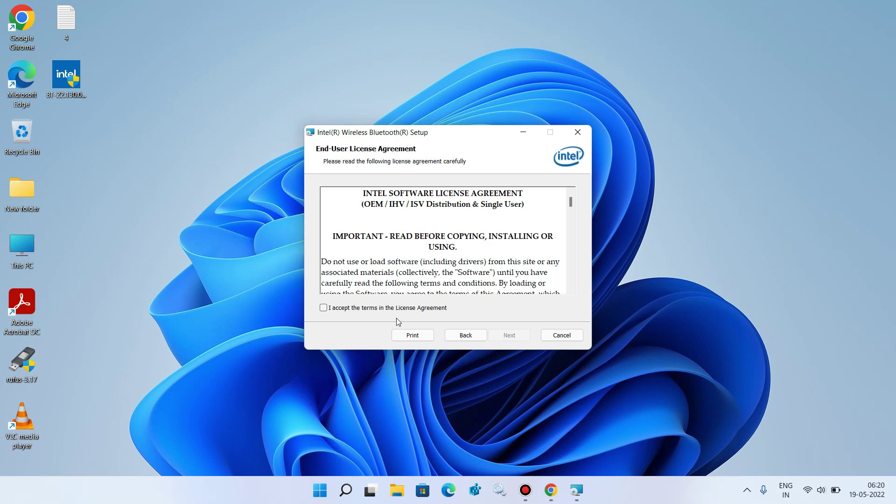
pyautogui.click(325, 309)
pyautogui.click(510, 335)
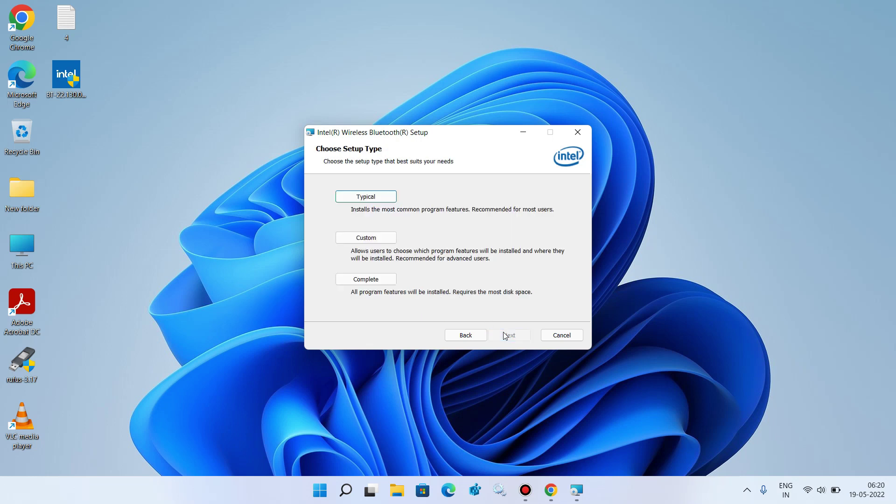
pyautogui.click(386, 282)
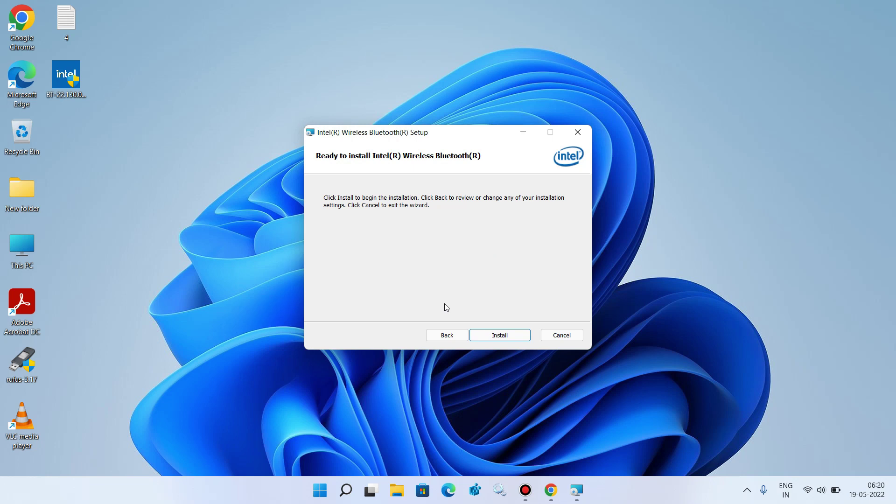
pyautogui.click(500, 335)
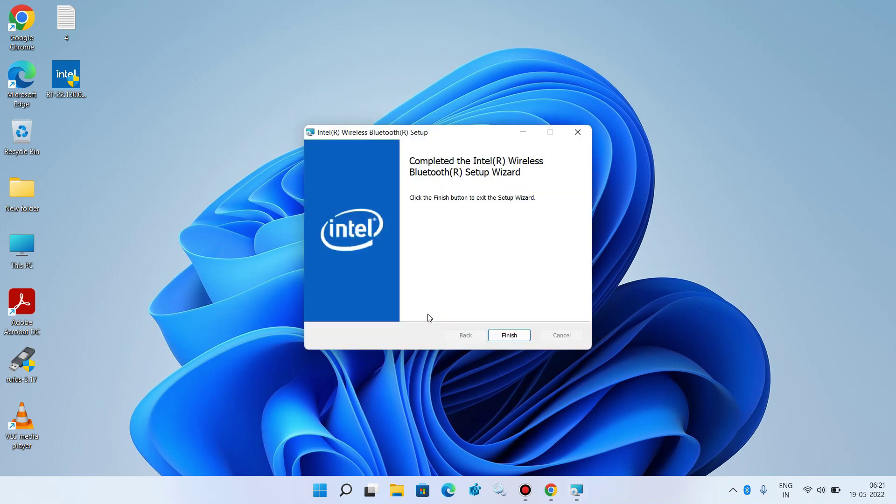
# Finish and close the Intel Wireless Bluetooth setup wizard
pyautogui.click(510, 335)
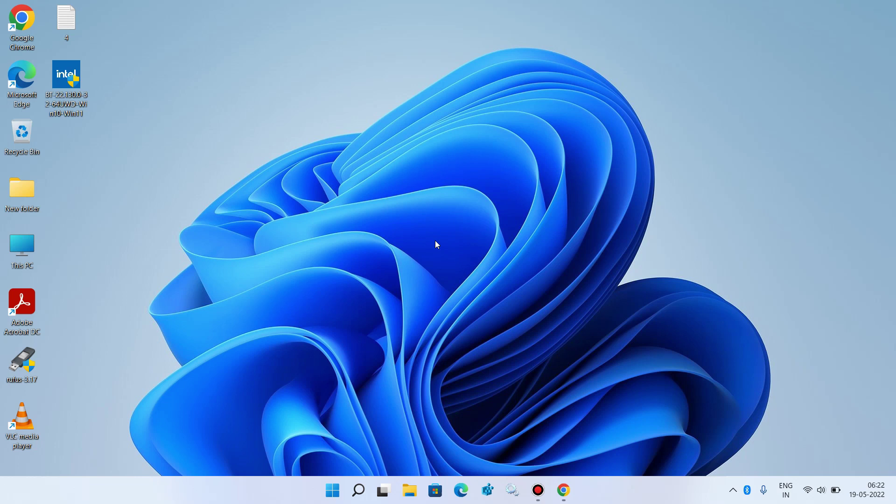